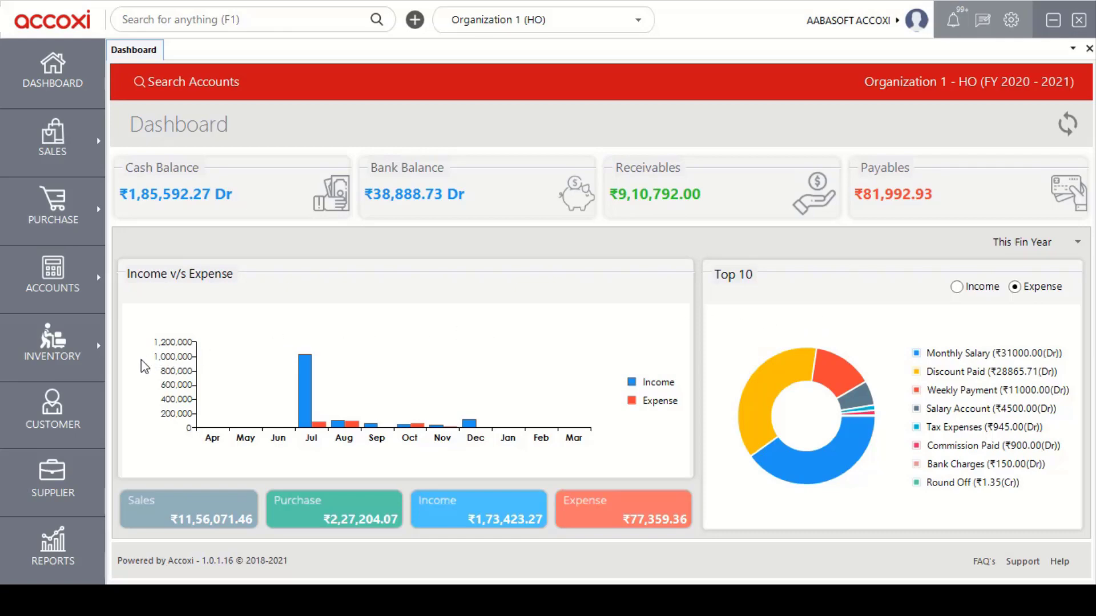
Open the loyalty card list from the inventory's loyalty features and select the Platinum card
{"action": "left_click", "coordinate": [95, 357]}
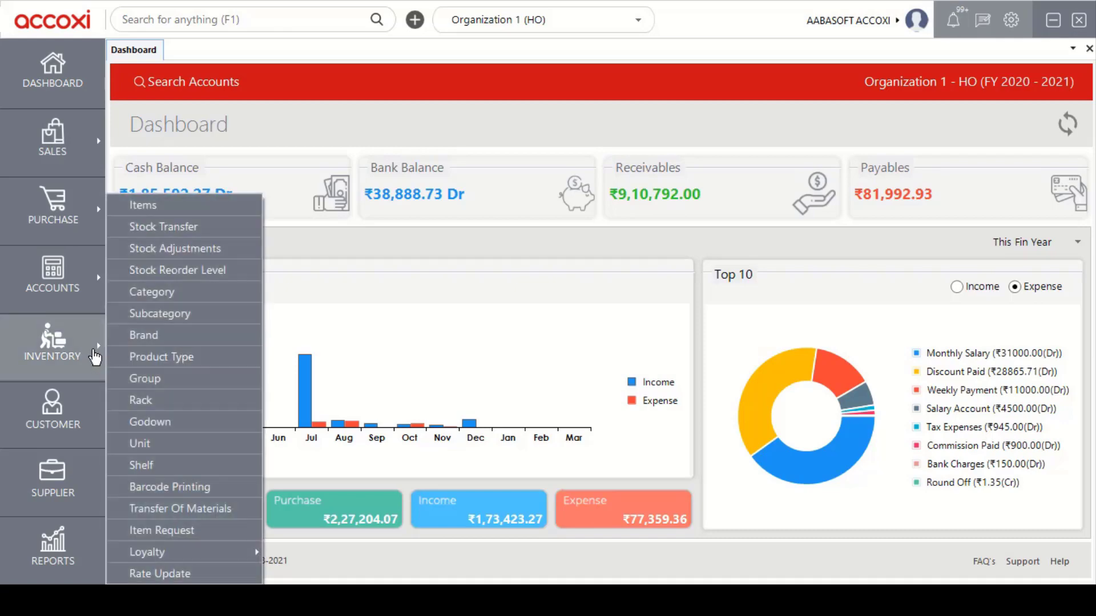
{"action": "mouse_move", "coordinate": [207, 553]}
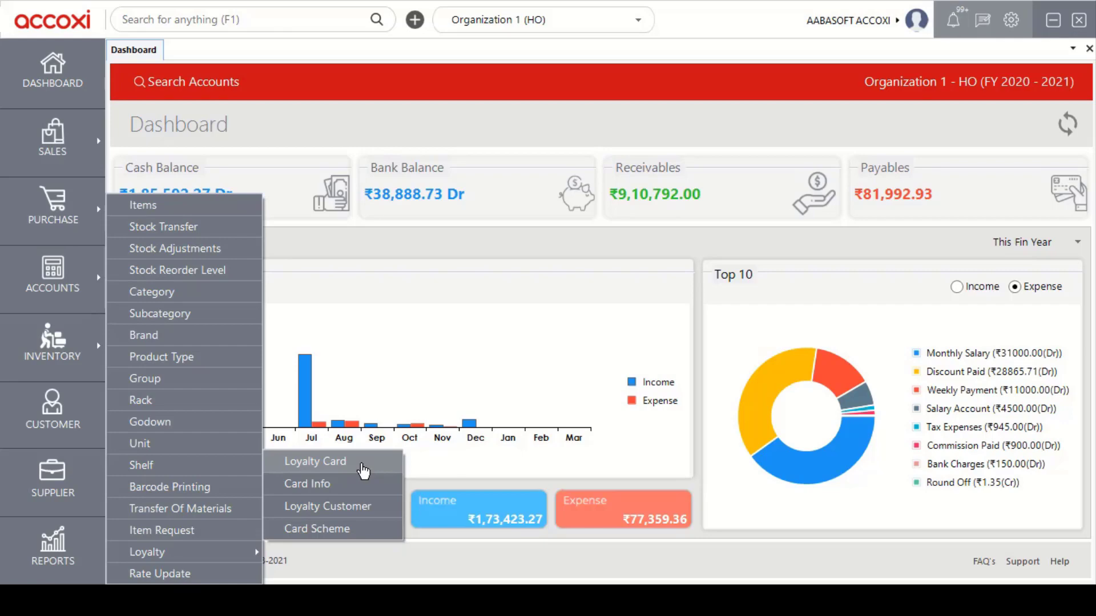
{"action": "left_click", "coordinate": [363, 471]}
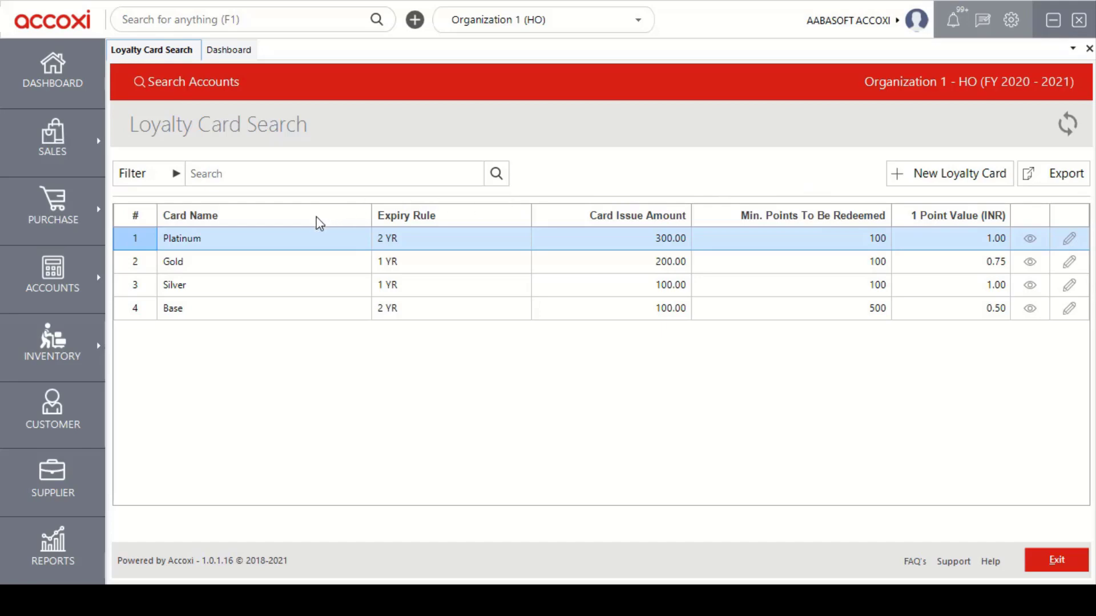
{"action": "left_click", "coordinate": [301, 238]}
Look through the loyalty card filter criteria, choose the 2 YR expiry rule, and close the filter without applying it
{"action": "left_click", "coordinate": [158, 184]}
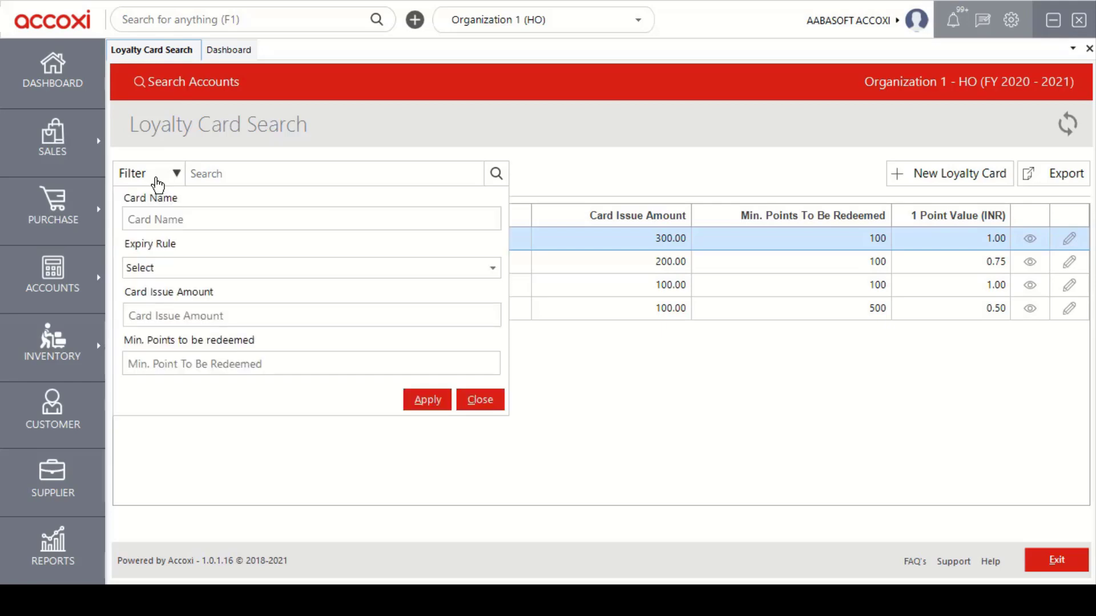
{"action": "left_click", "coordinate": [206, 217]}
{"action": "left_click", "coordinate": [181, 314]}
{"action": "left_click", "coordinate": [175, 366]}
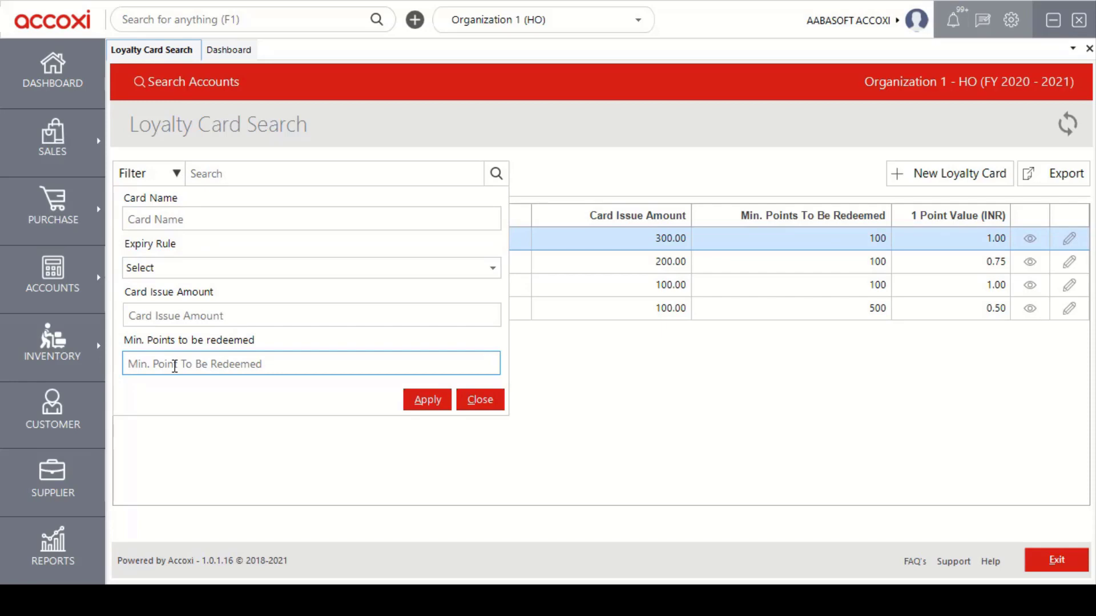
{"action": "left_click", "coordinate": [197, 314]}
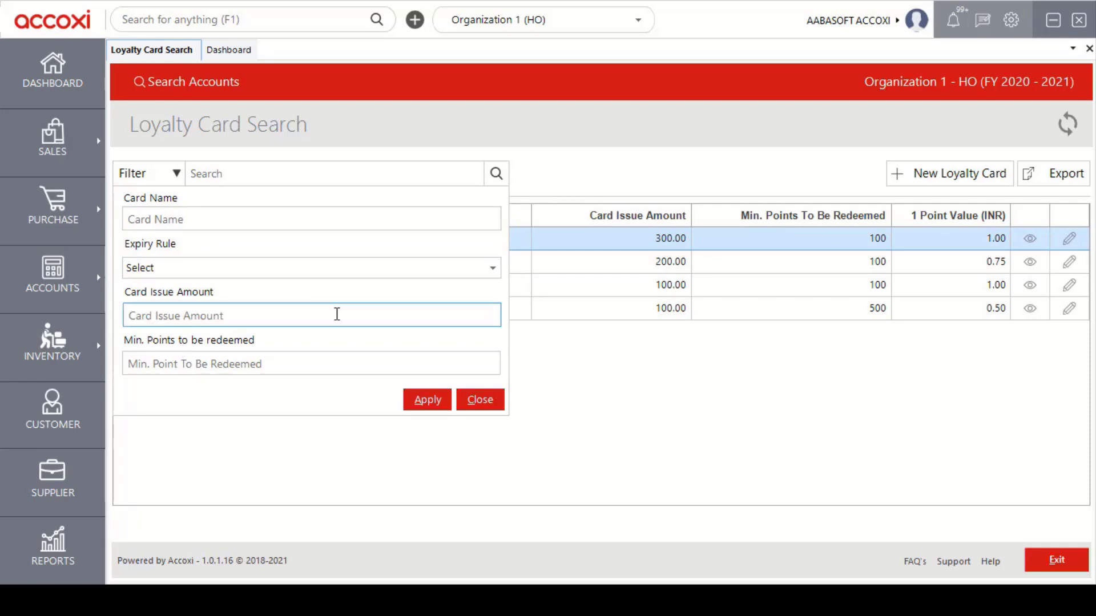
{"action": "left_click", "coordinate": [492, 269]}
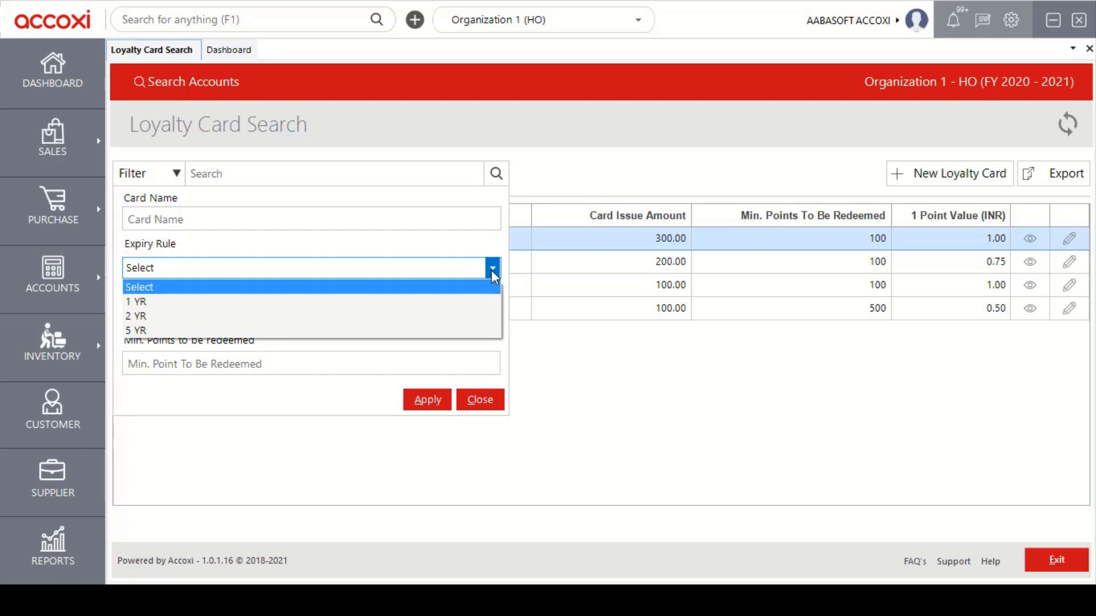
{"action": "left_click", "coordinate": [204, 316]}
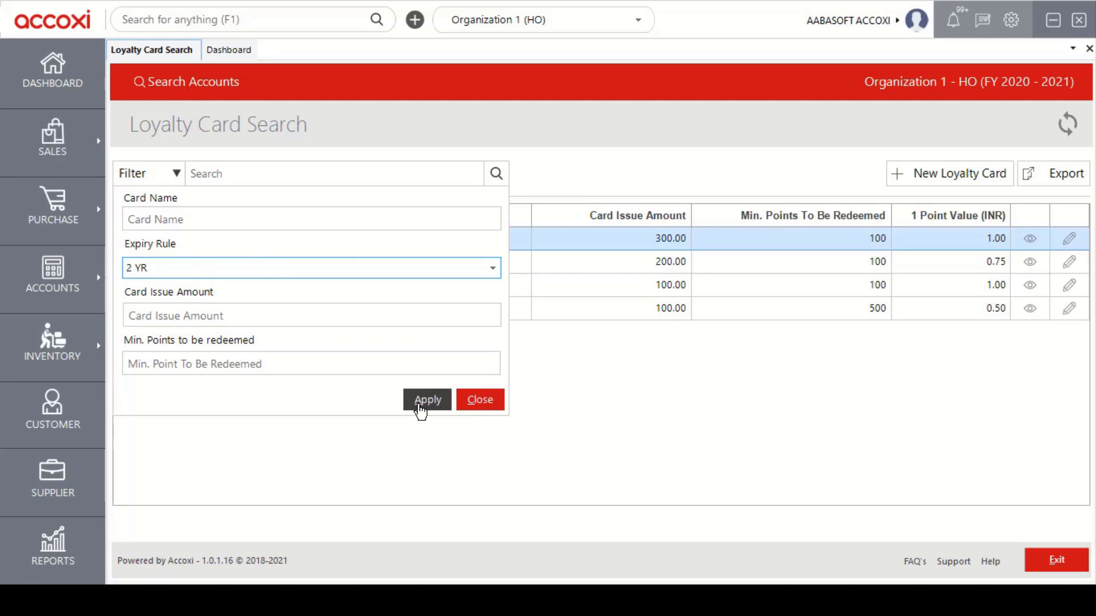
{"action": "left_click", "coordinate": [135, 176]}
{"action": "left_click", "coordinate": [206, 173]}
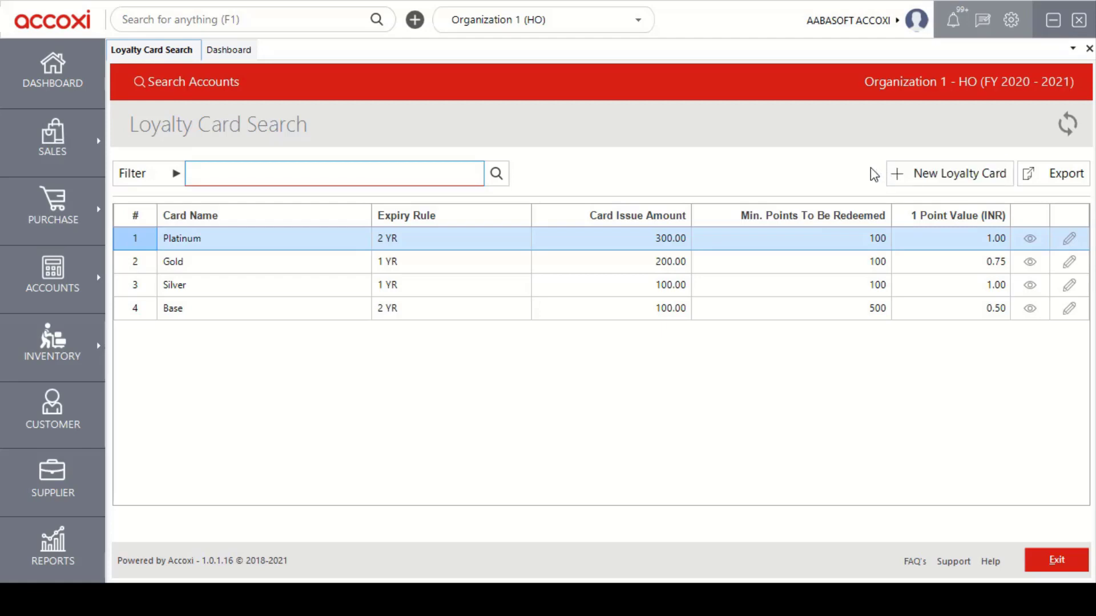
Start a new loyalty card named Premium with the 2 YR card expiry rule
{"action": "left_click", "coordinate": [923, 181]}
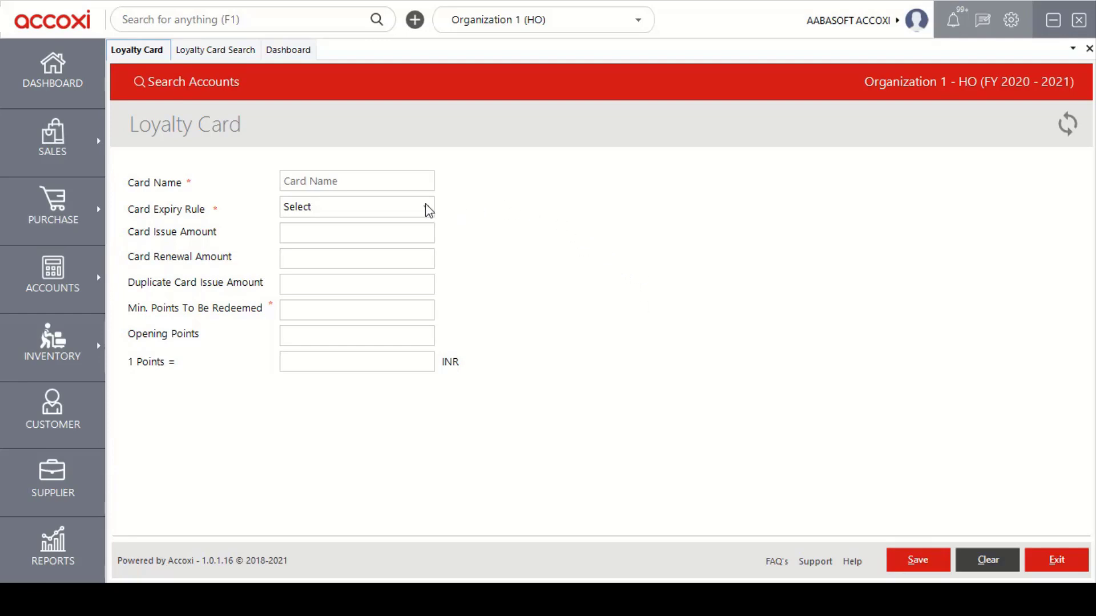
{"action": "left_click", "coordinate": [388, 188]}
{"action": "left_click", "coordinate": [388, 188]}
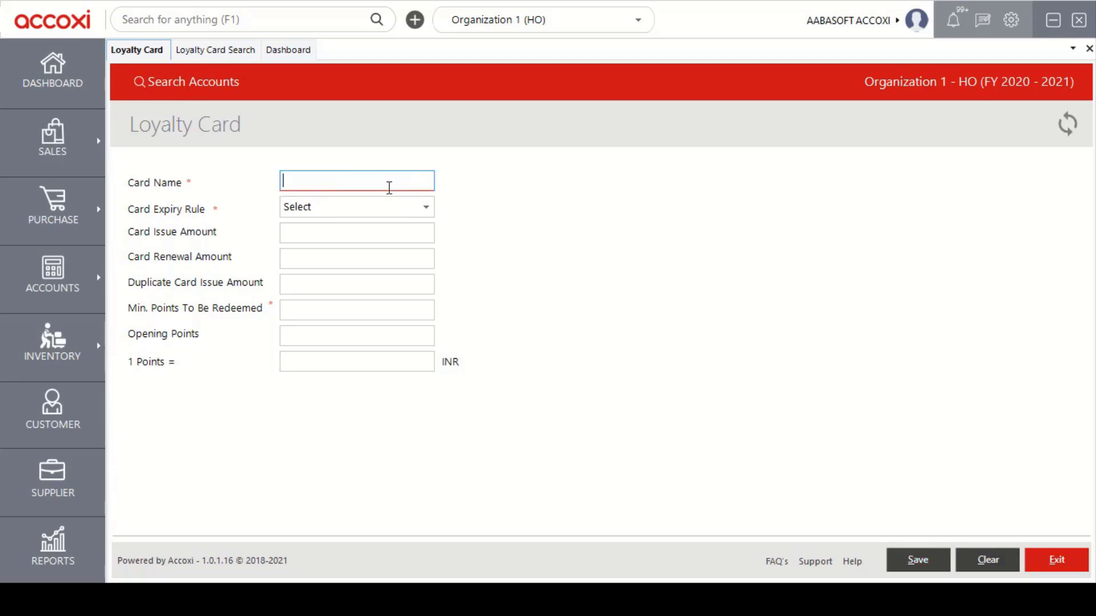
{"action": "type", "text": "Premium"}
{"action": "left_click", "coordinate": [425, 209]}
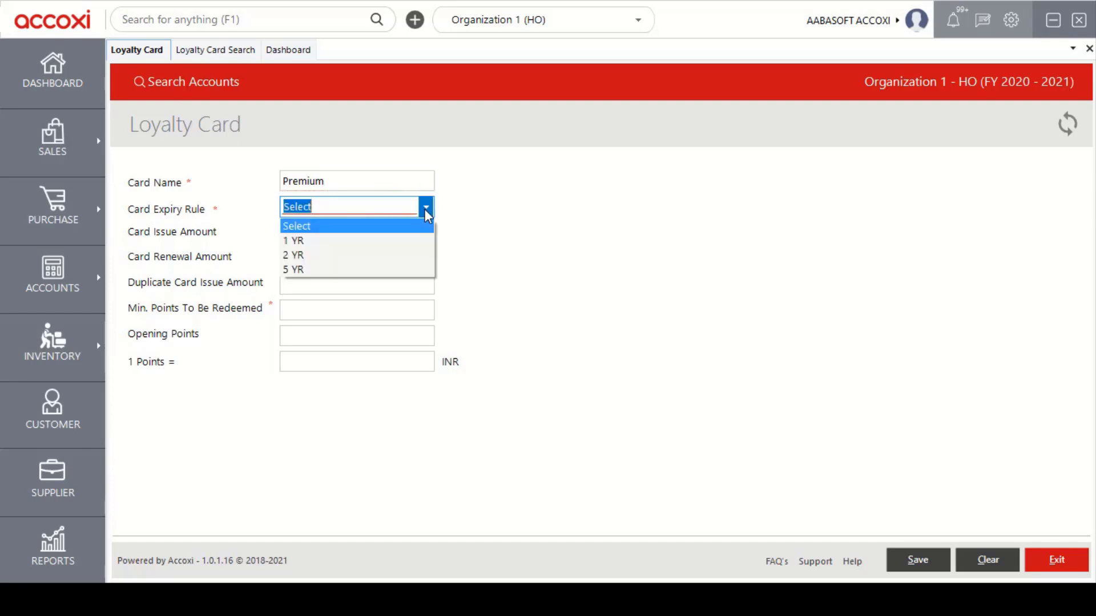
{"action": "left_click", "coordinate": [347, 257]}
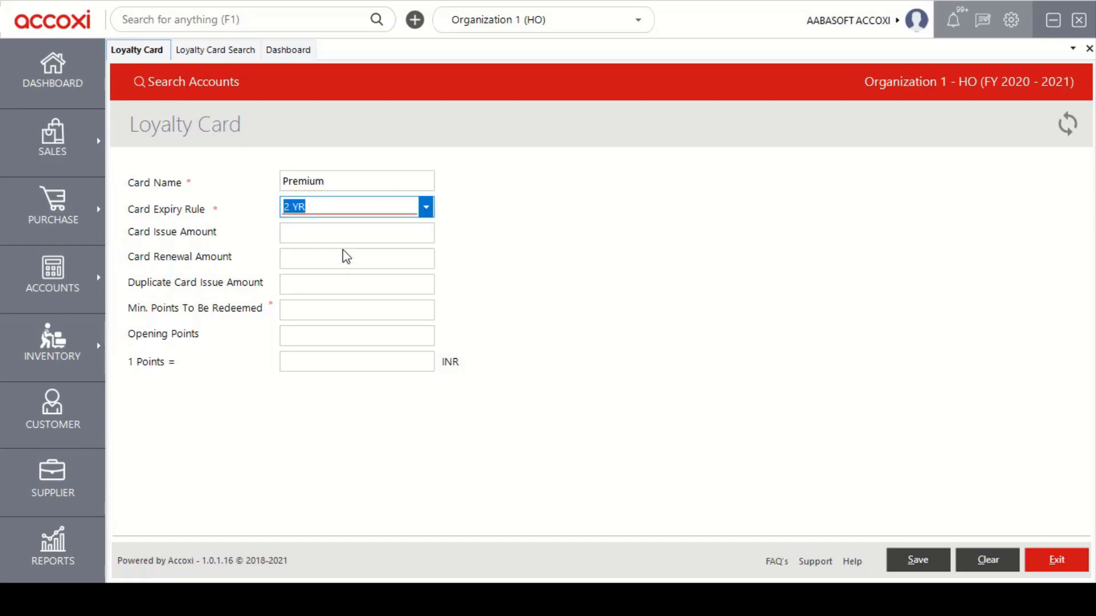
Set the Premium card's issue amount to 300, renewal amount to 200 and duplicate card issue amount to 300
{"action": "left_click", "coordinate": [314, 232]}
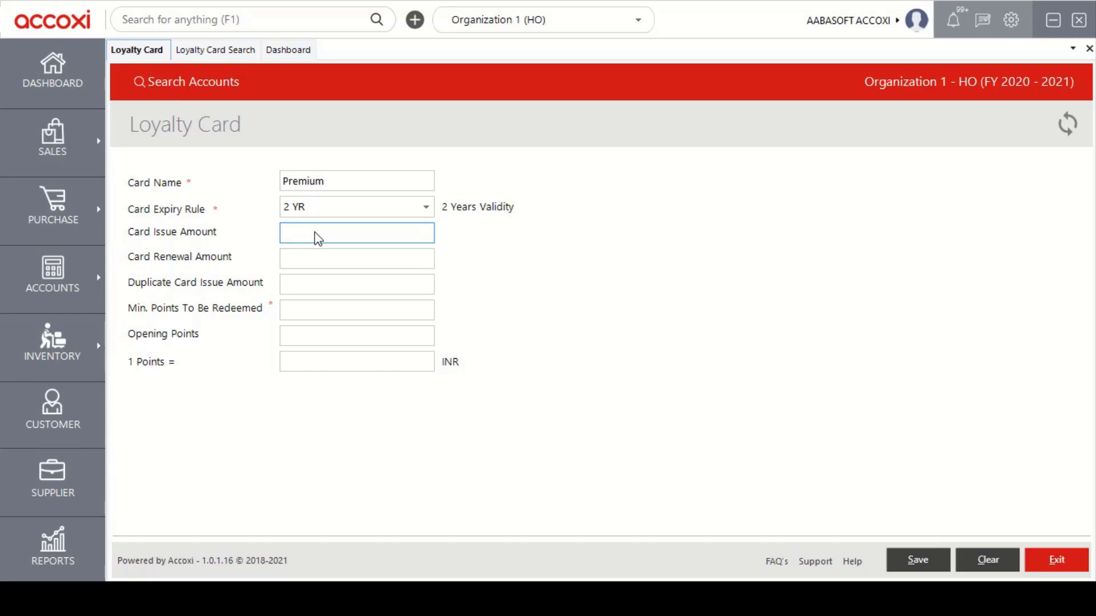
{"action": "left_click", "coordinate": [316, 233]}
{"action": "type", "text": "300"}
{"action": "left_click", "coordinate": [331, 260]}
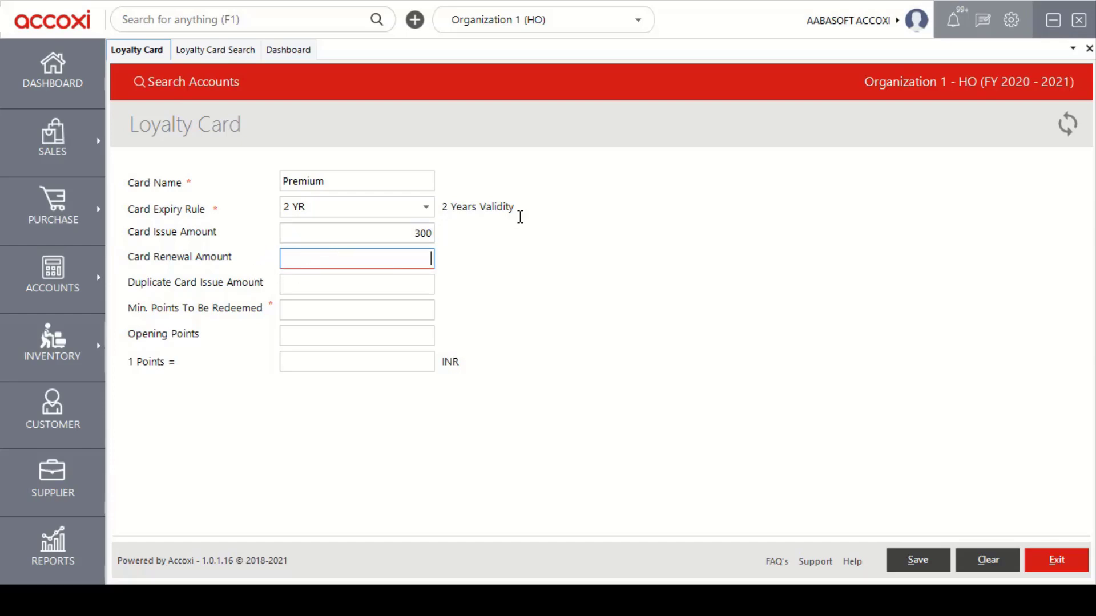
{"action": "type", "text": "200"}
{"action": "left_click", "coordinate": [412, 280]}
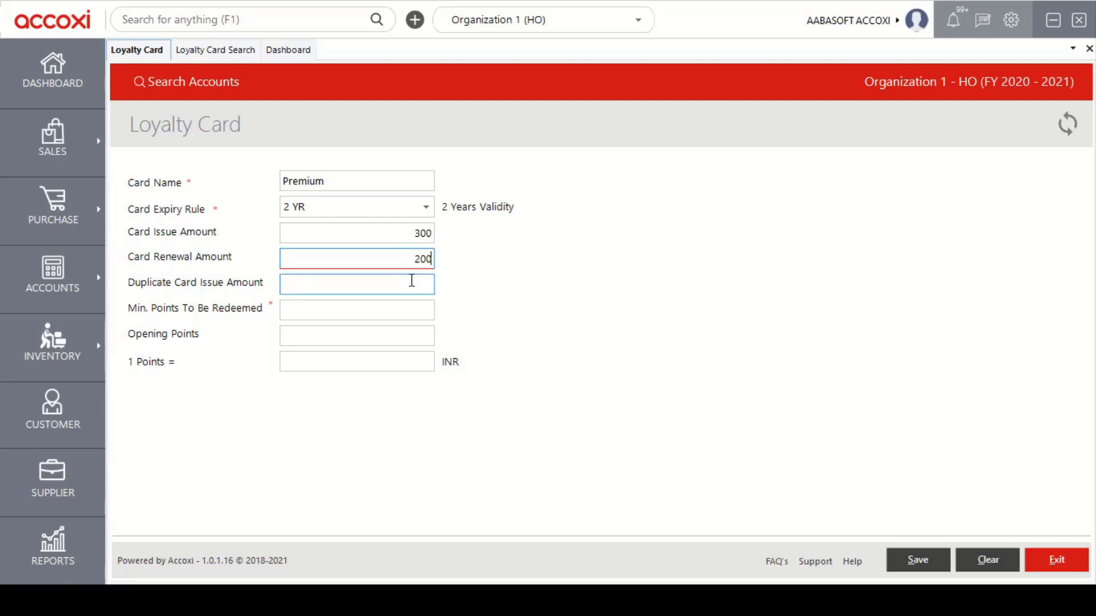
{"action": "left_click", "coordinate": [411, 280]}
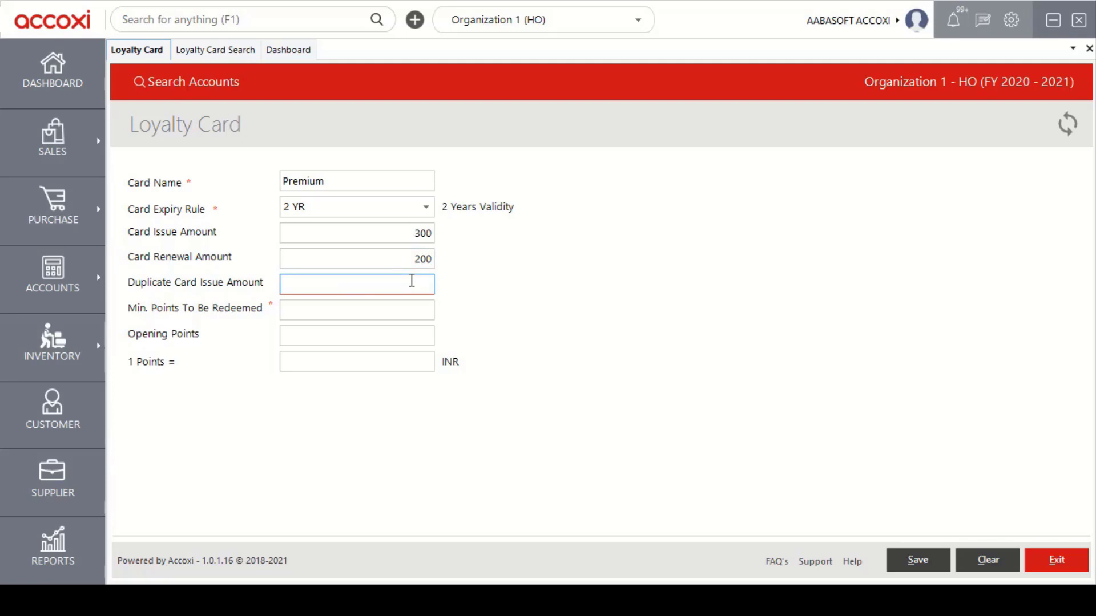
{"action": "type", "text": "300"}
Set minimum points to be redeemed to 500, opening points to 300 and 1 point to 10 INR, and exit the card form
{"action": "left_click", "coordinate": [365, 312]}
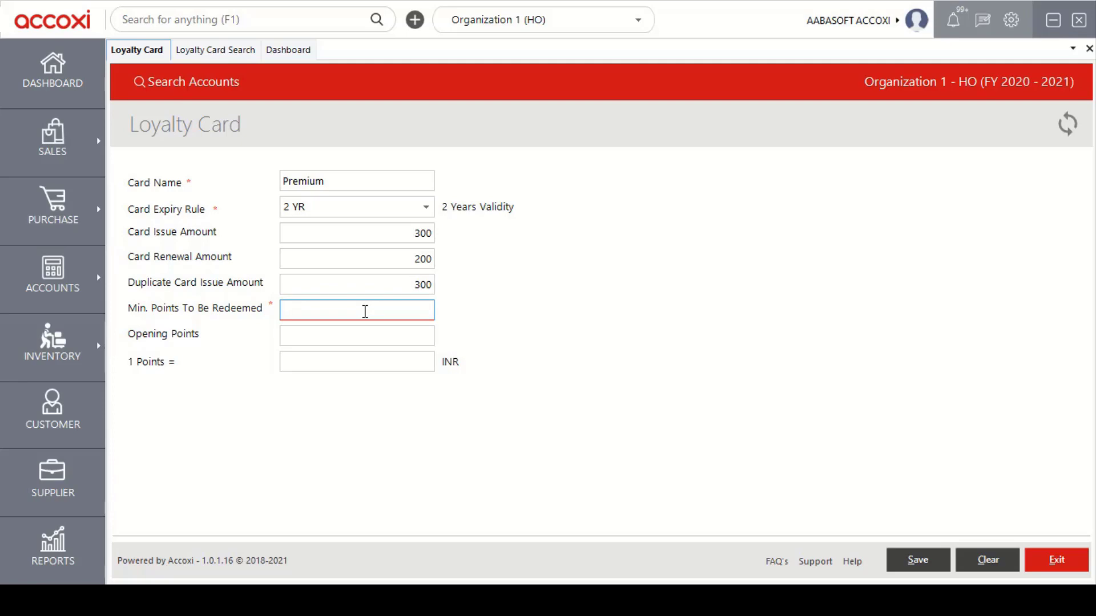
{"action": "type", "text": "500"}
{"action": "left_click", "coordinate": [339, 333]}
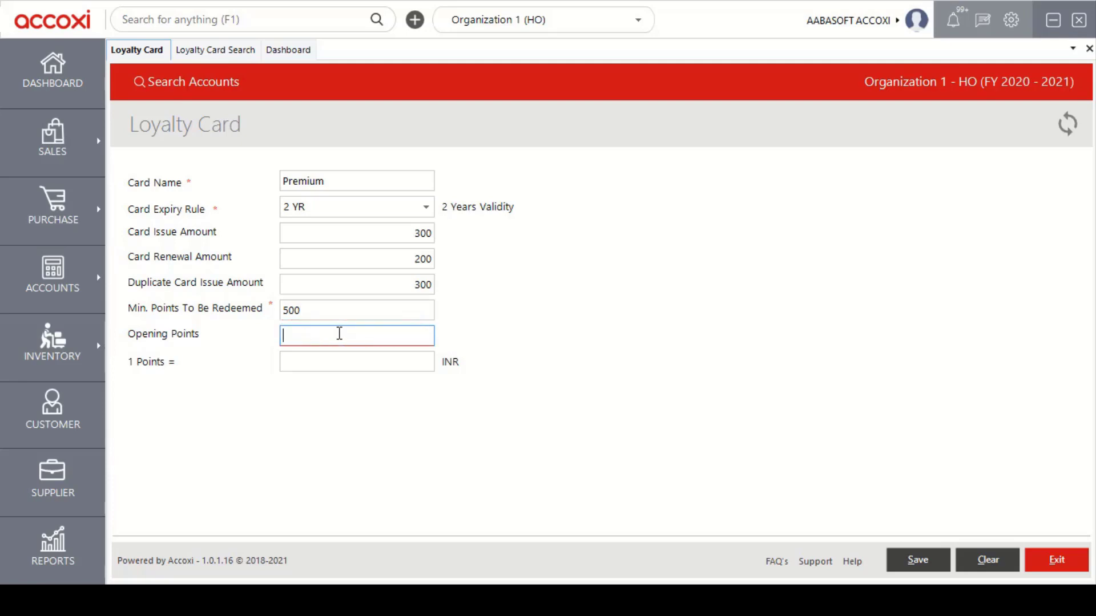
{"action": "type", "text": "300"}
{"action": "left_click", "coordinate": [310, 356]}
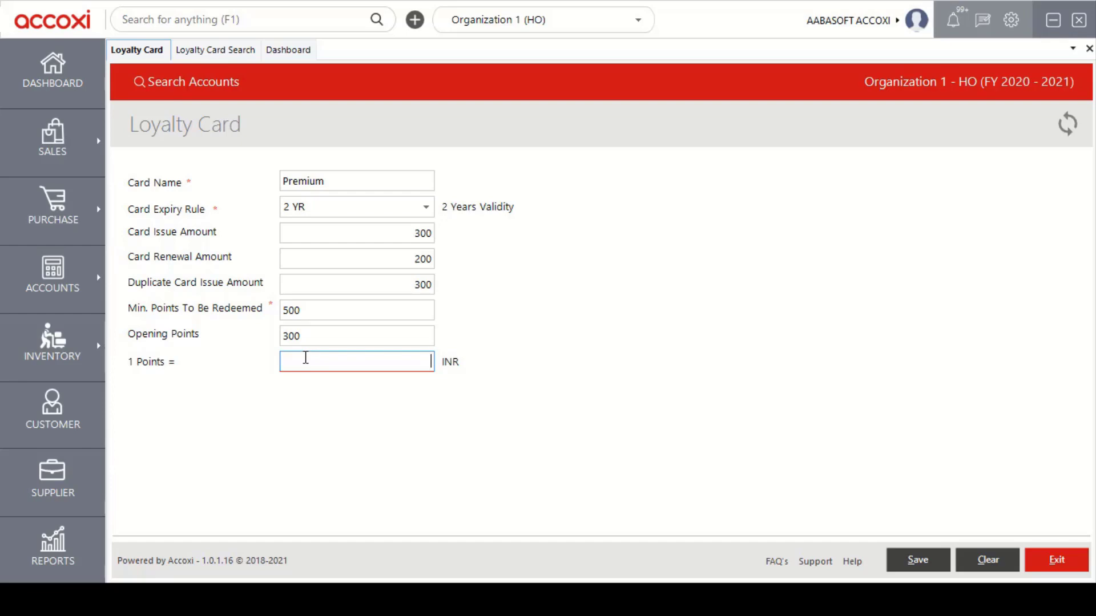
{"action": "type", "text": "10"}
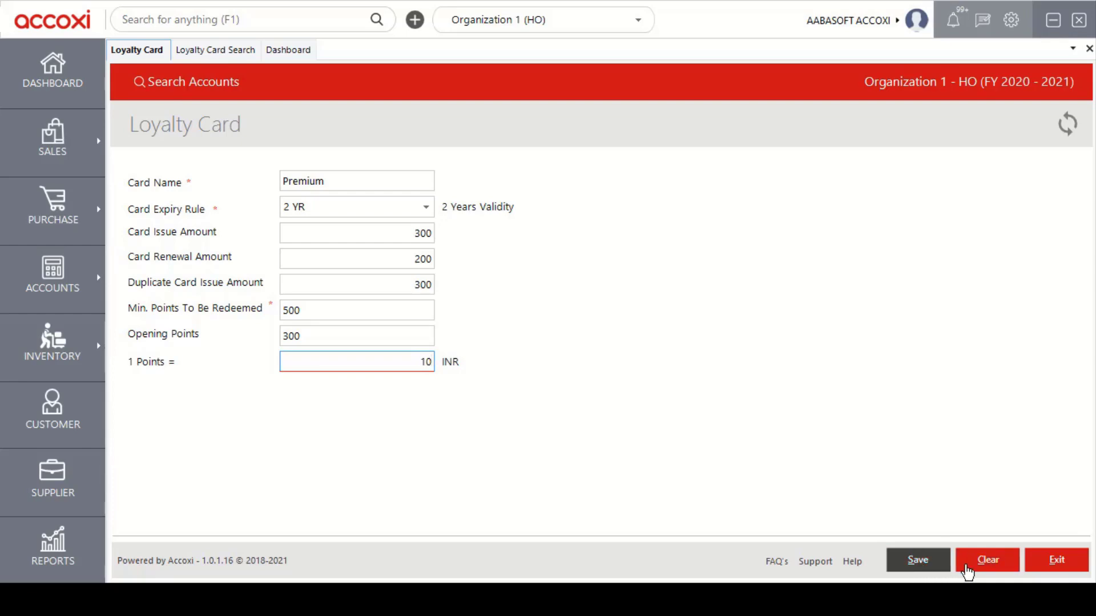
{"action": "left_click", "coordinate": [1042, 572]}
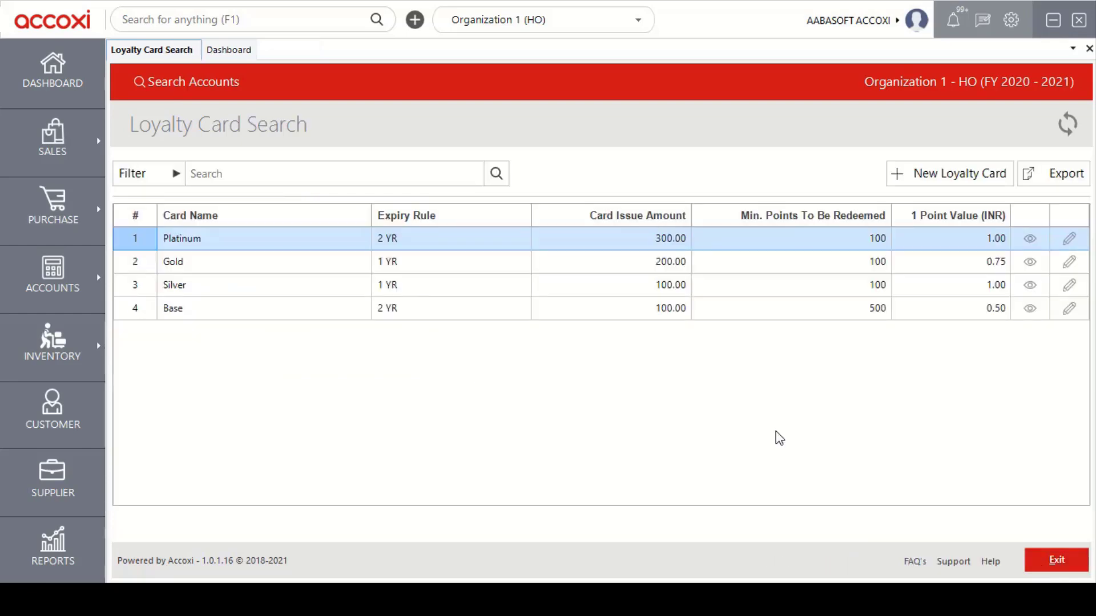